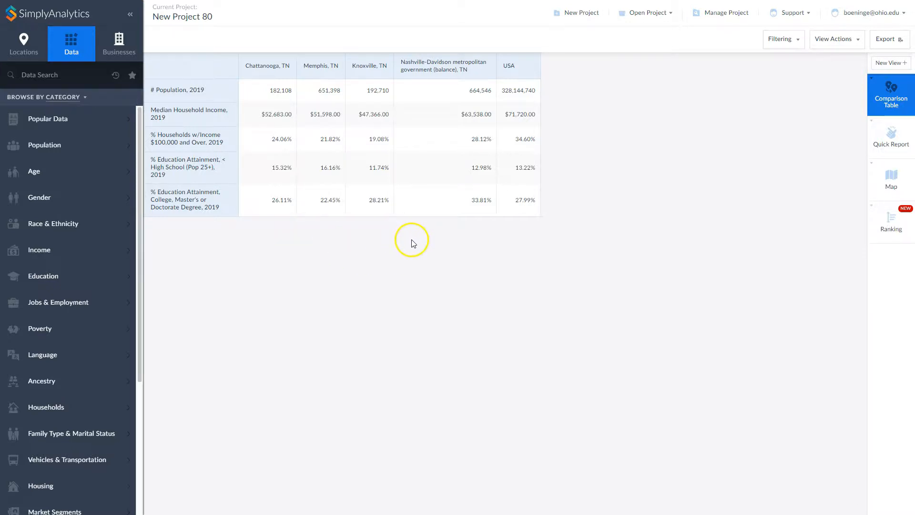
- Include # Households w/ Income $15,000 to $24,999, % Rural Population and % Education Attainment, Some College (all 2019) in the comparison table
click(889, 134)
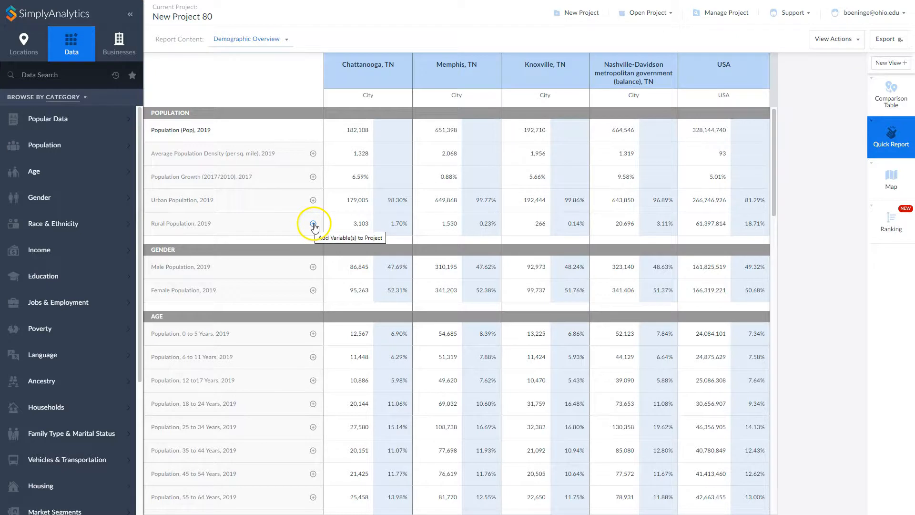
click(889, 98)
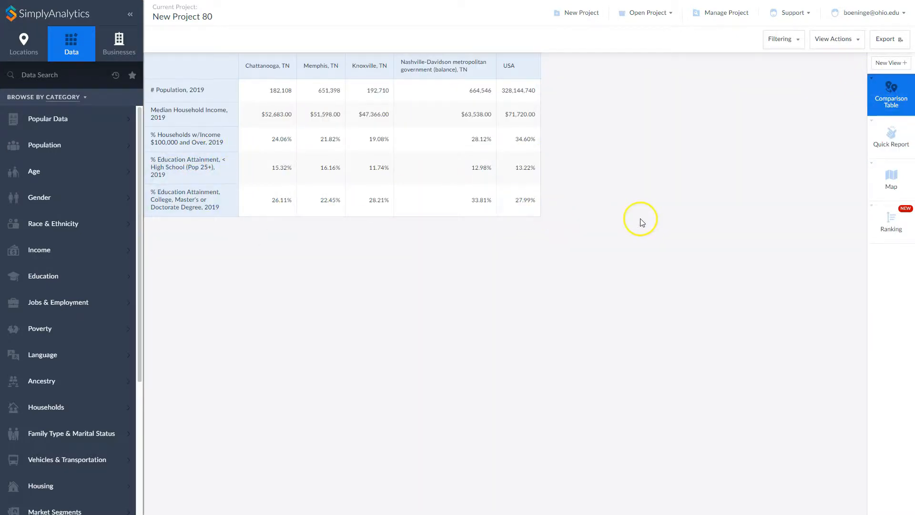
click(846, 41)
click(829, 66)
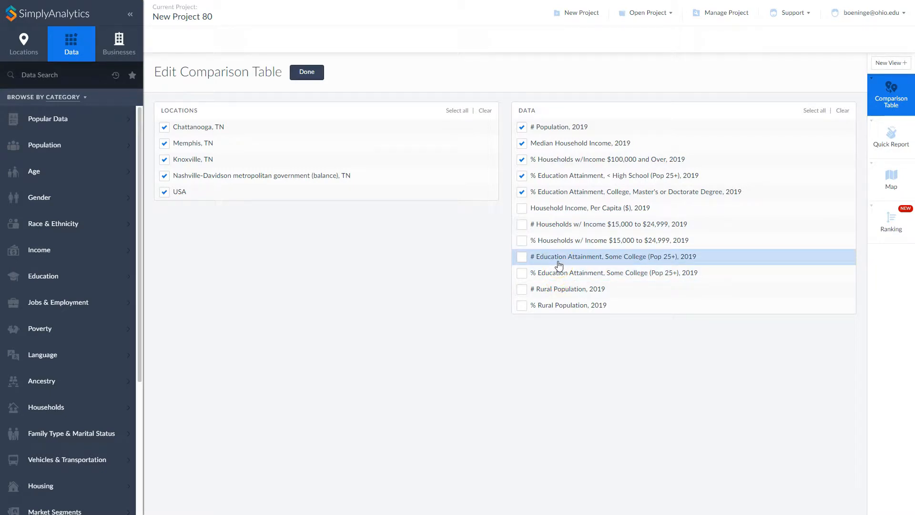
click(522, 224)
click(521, 305)
click(521, 273)
click(310, 75)
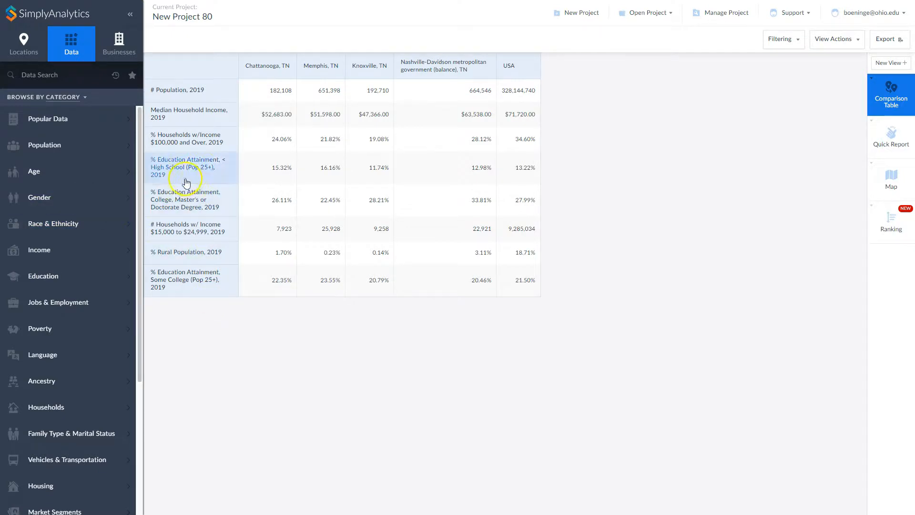
- Search the data variables for "organic" and narrow the results to the Consumer Behavior category
click(40, 76)
text(organic)
key(Return)
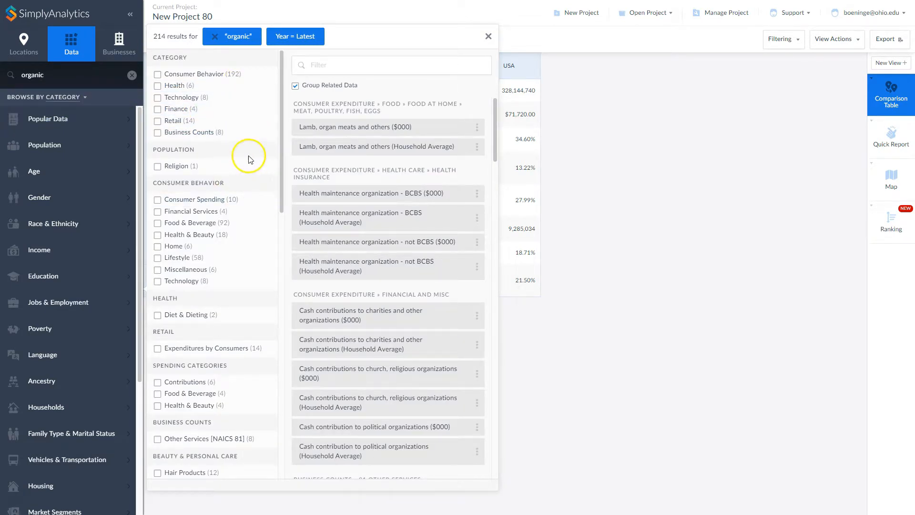
click(201, 394)
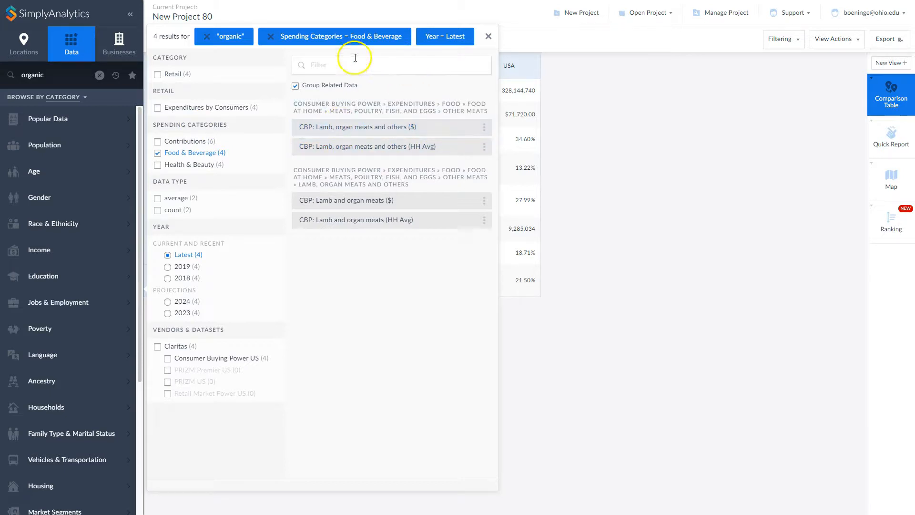
click(270, 36)
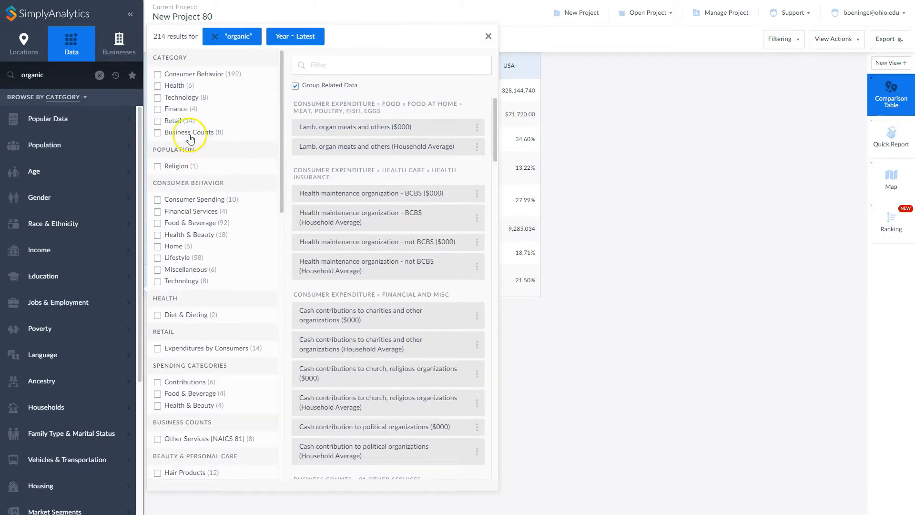
click(205, 75)
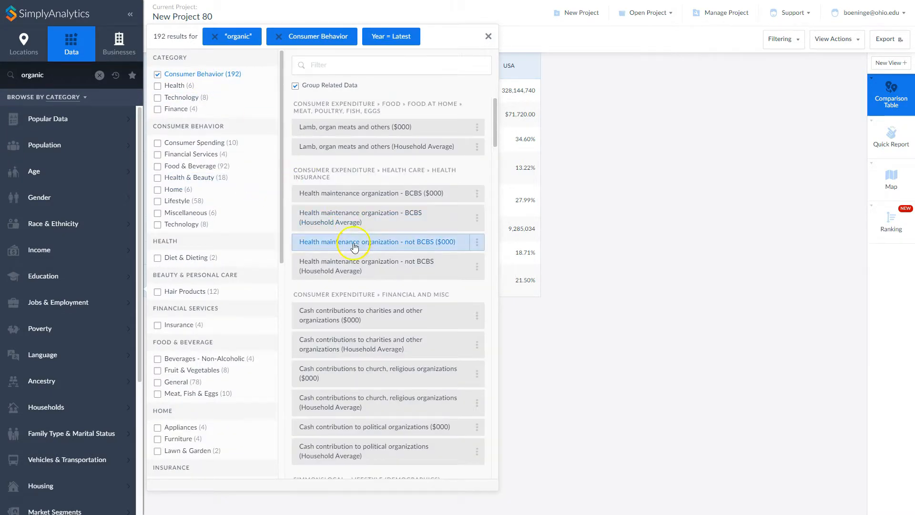
- Add the percentage variables for shopping for organic/natural food, "Agree a lot" and "Agree a little", to the comparison table
scroll(361, 234, down, 4)
scroll(362, 234, down, 3)
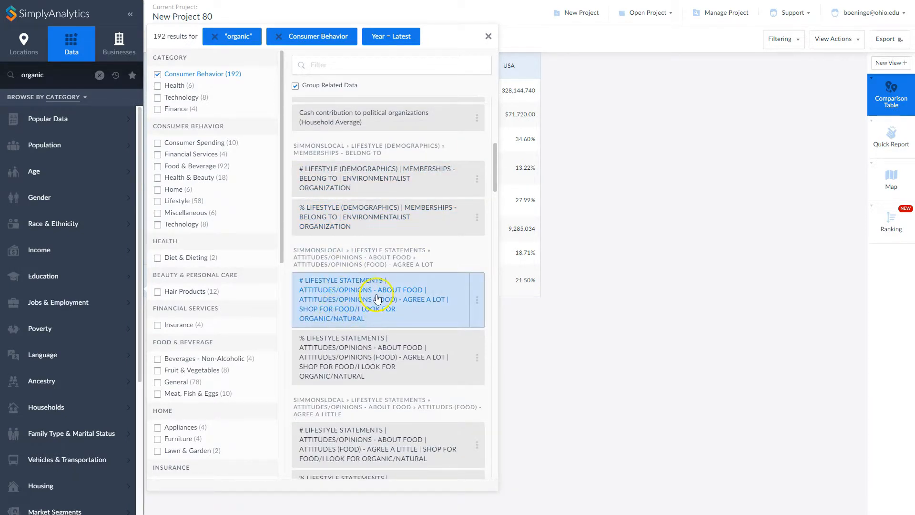
click(365, 359)
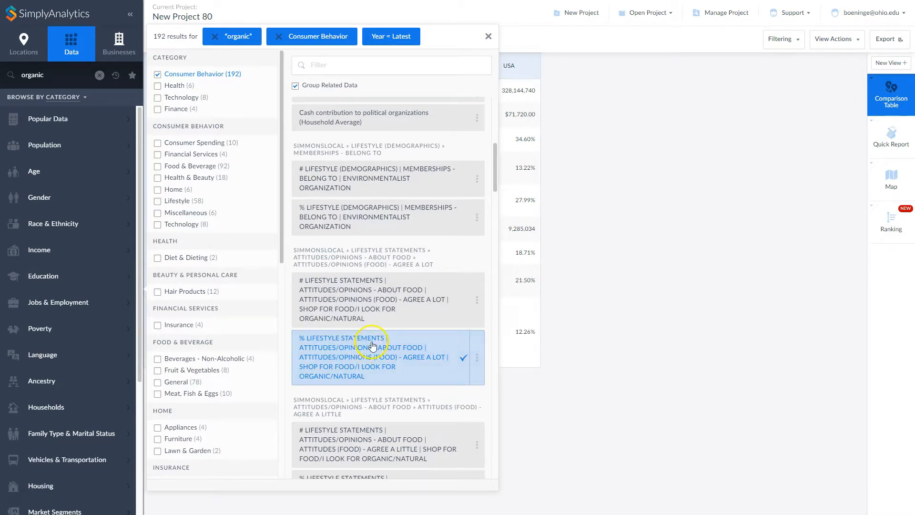
scroll(370, 349, down, 2)
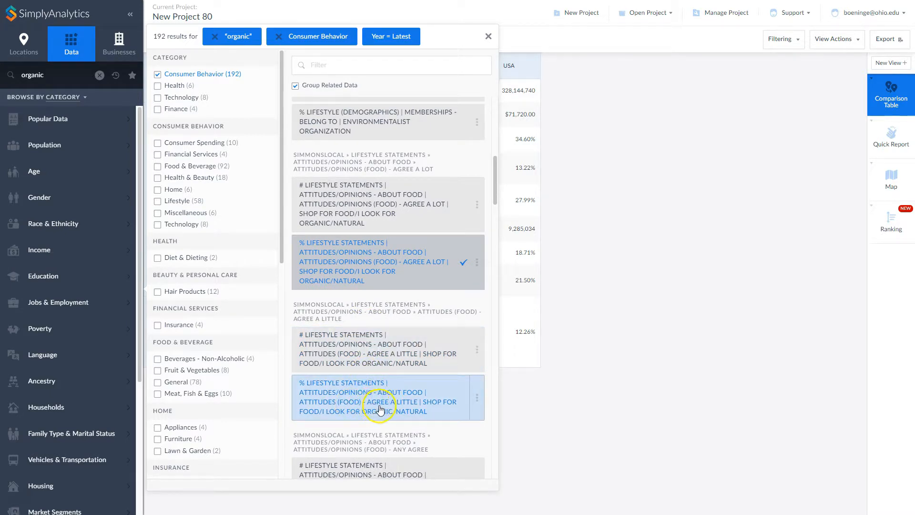
click(401, 404)
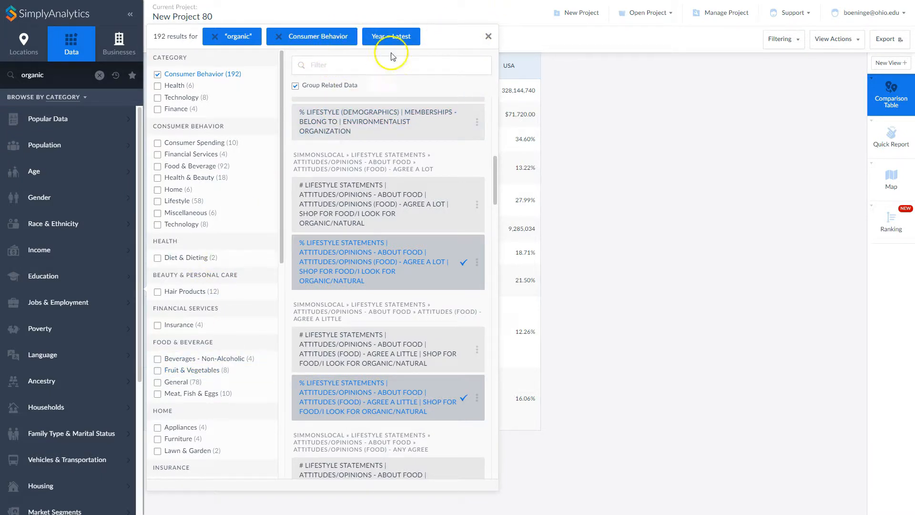
click(487, 35)
- Search the data for "kroger" and add the count and percent variables for shopping there in the last 4 weeks and for 4-9 shopping trips
click(57, 73)
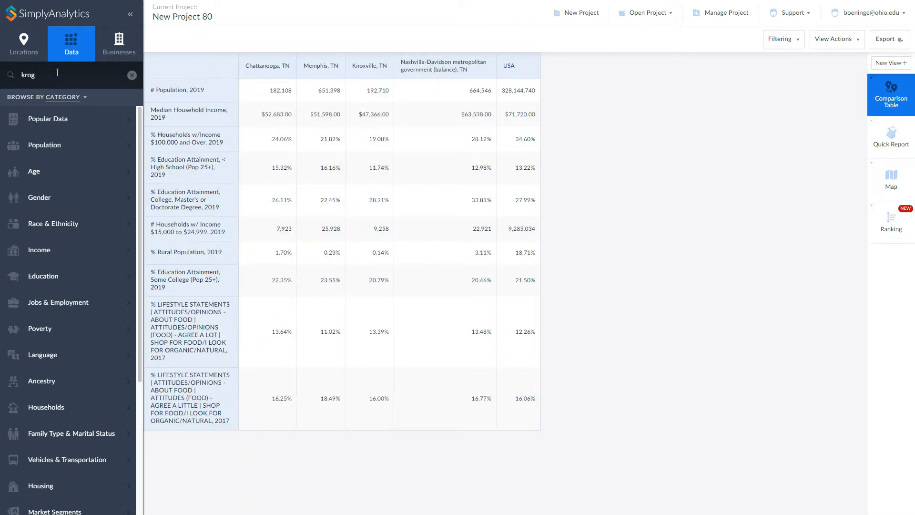
key(Return)
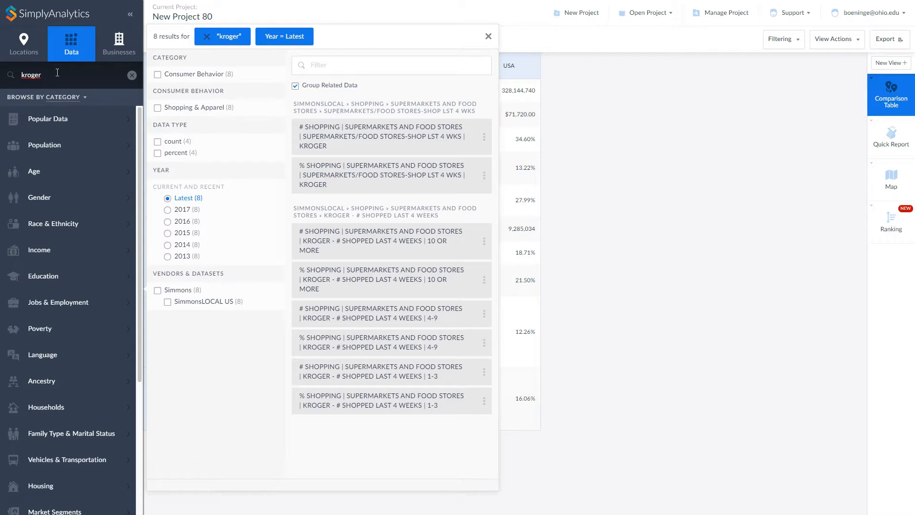
click(398, 136)
click(376, 175)
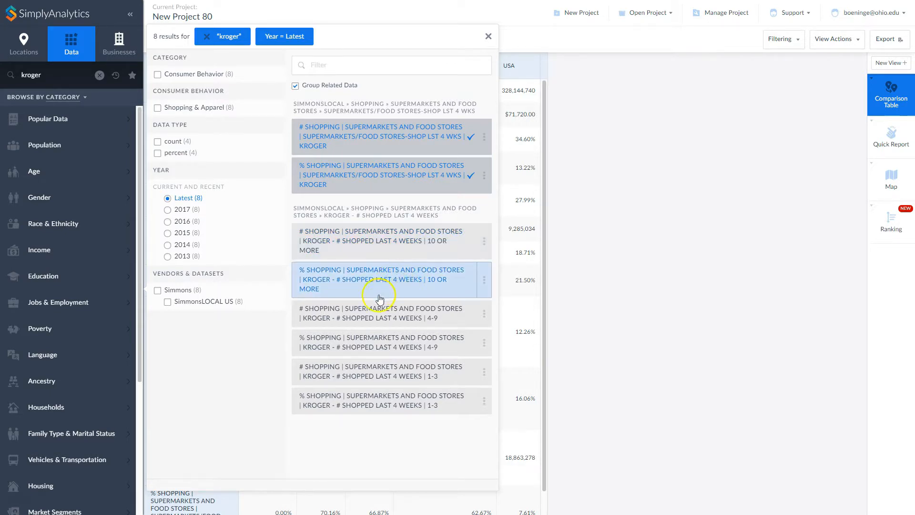
click(396, 347)
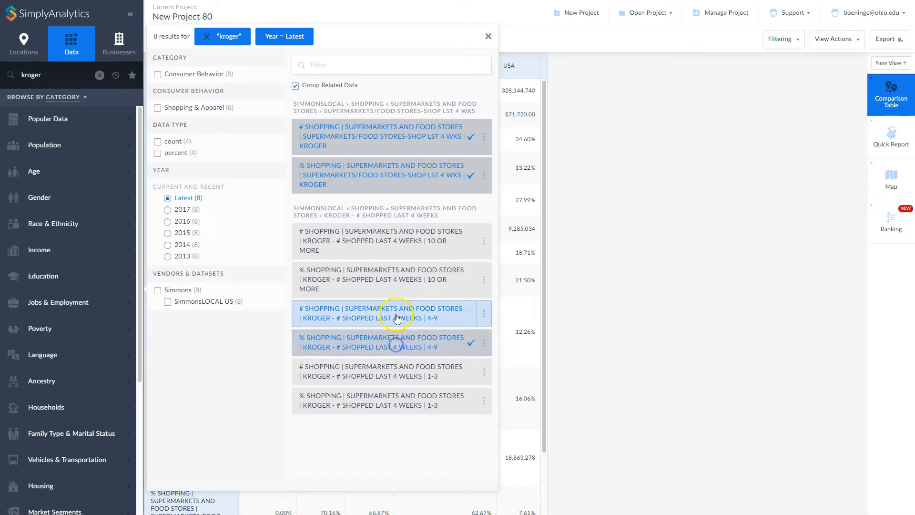
click(489, 37)
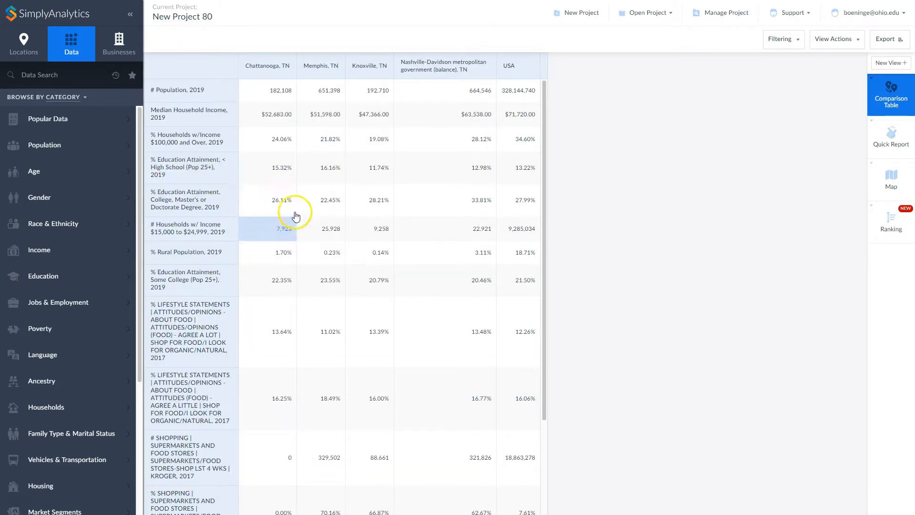
- Review the organic-food and Kroger rows across the cities and check the comparison table's export options without exporting
scroll(298, 220, down, 3)
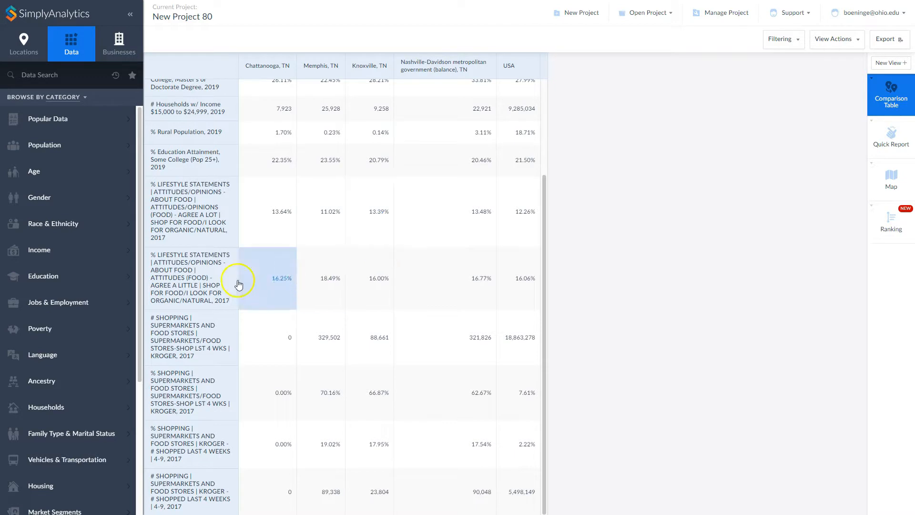
scroll(312, 202, up, 3)
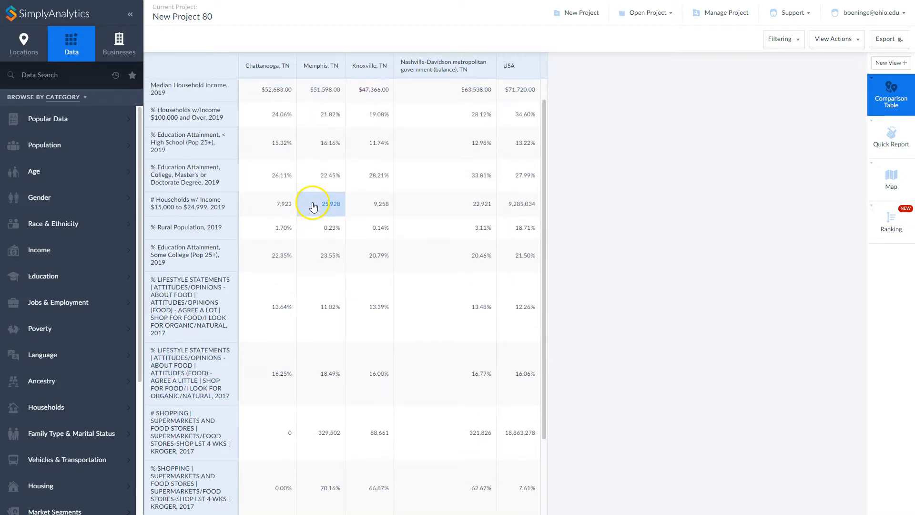
scroll(313, 206, down, 2)
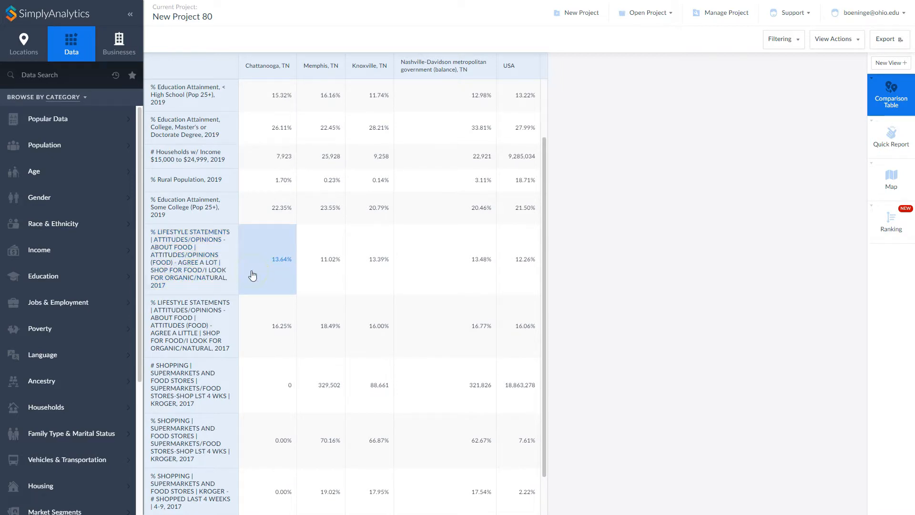
click(238, 272)
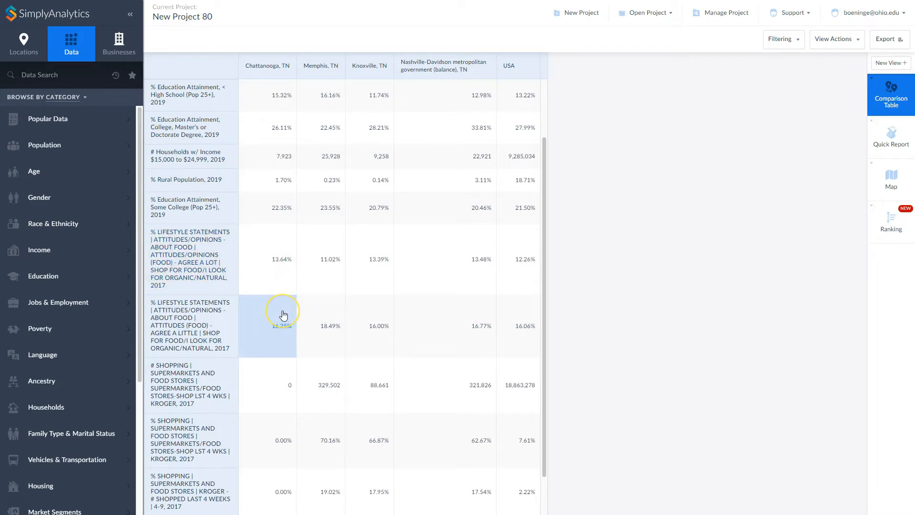
click(321, 306)
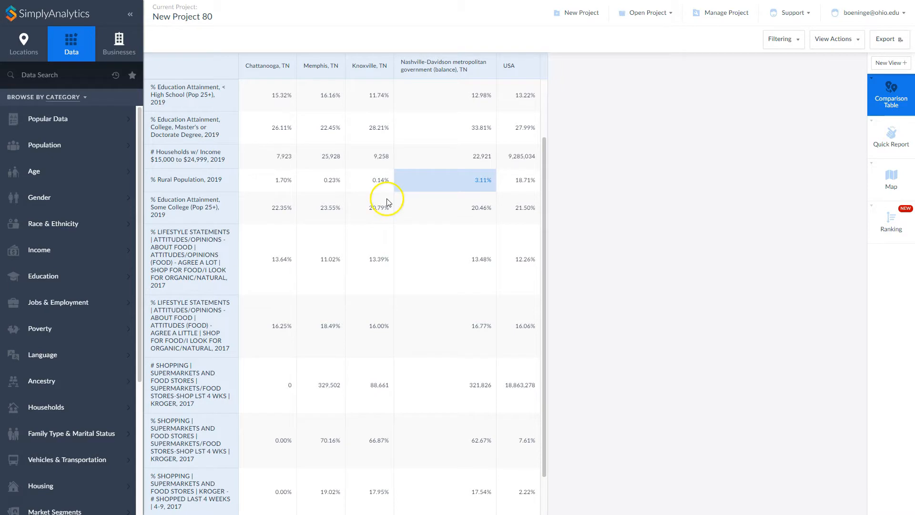
scroll(391, 209, up, 1)
scroll(390, 209, up, 1)
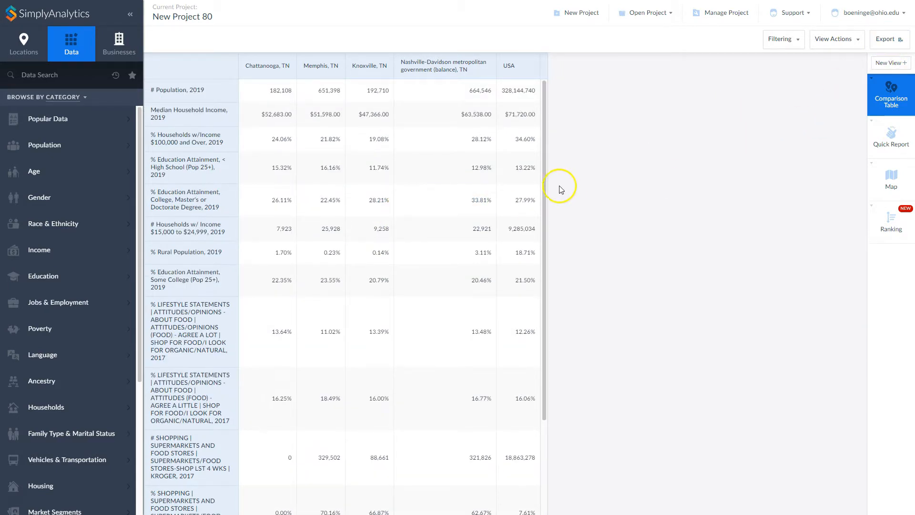
click(894, 39)
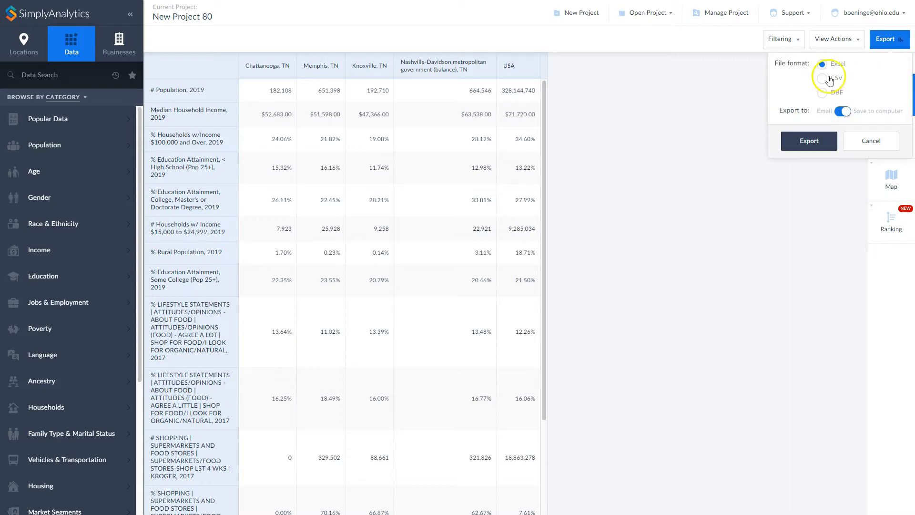
click(870, 143)
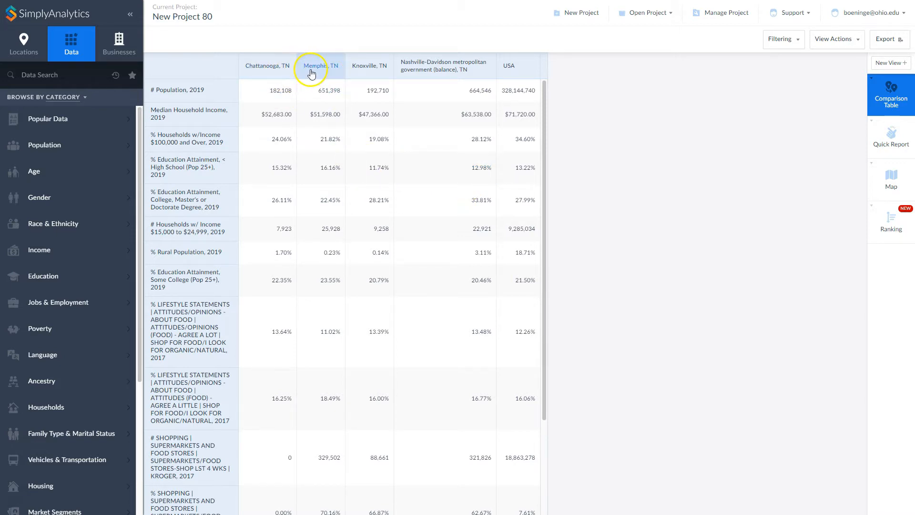
- Add the city of Athens, OH to the comparison table and move its column ahead of Chattanooga, TN
click(24, 44)
click(27, 76)
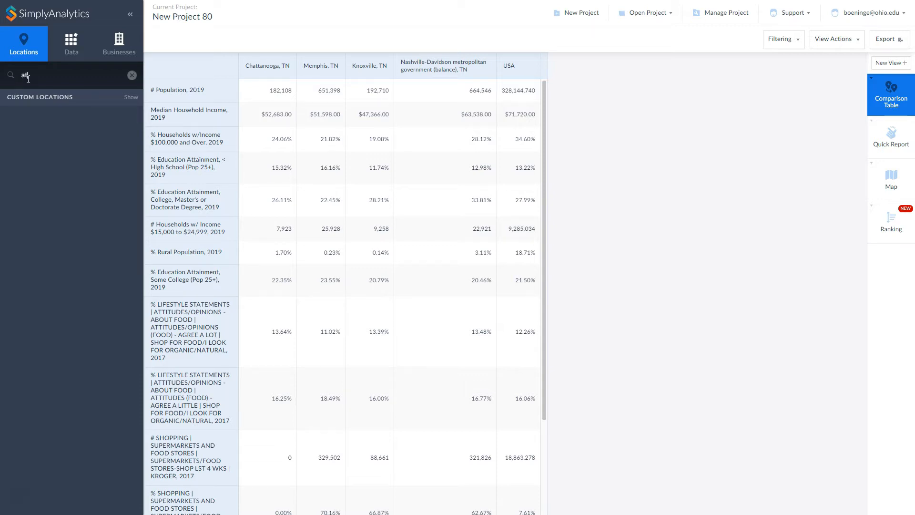
text(hens)
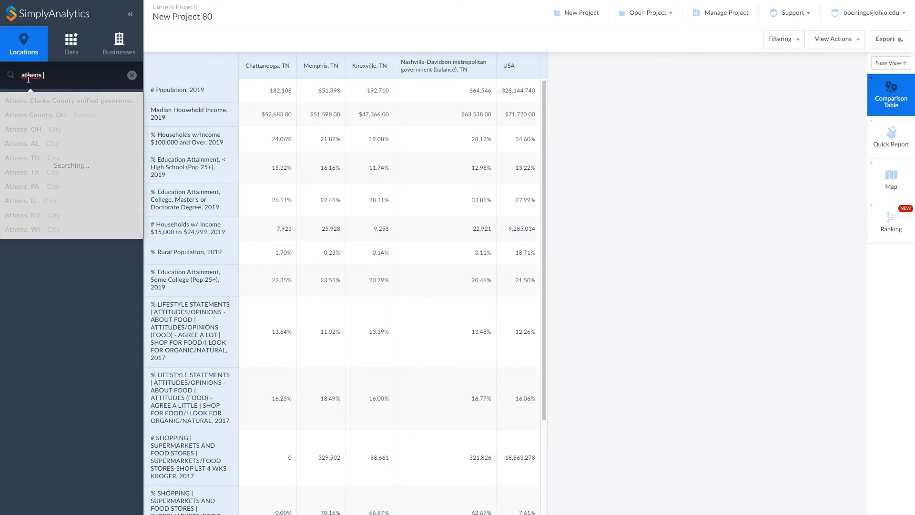
key(BackSpace)
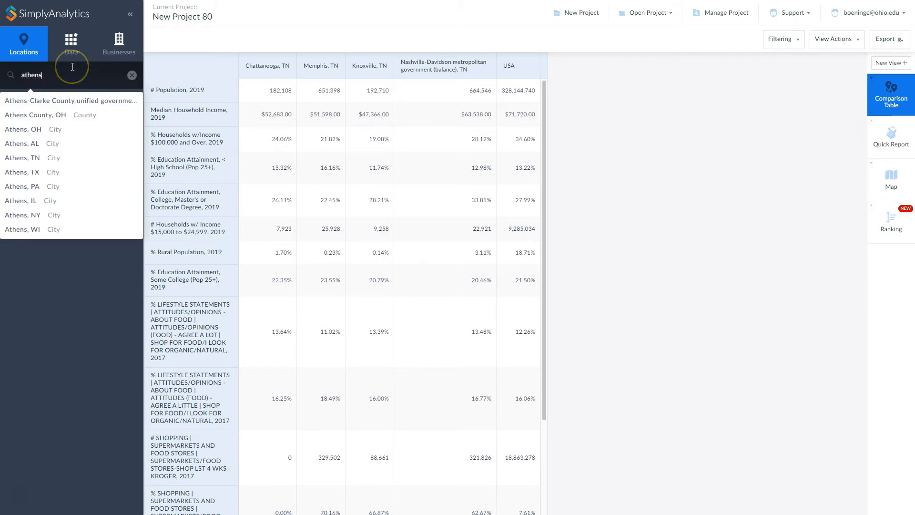
click(32, 128)
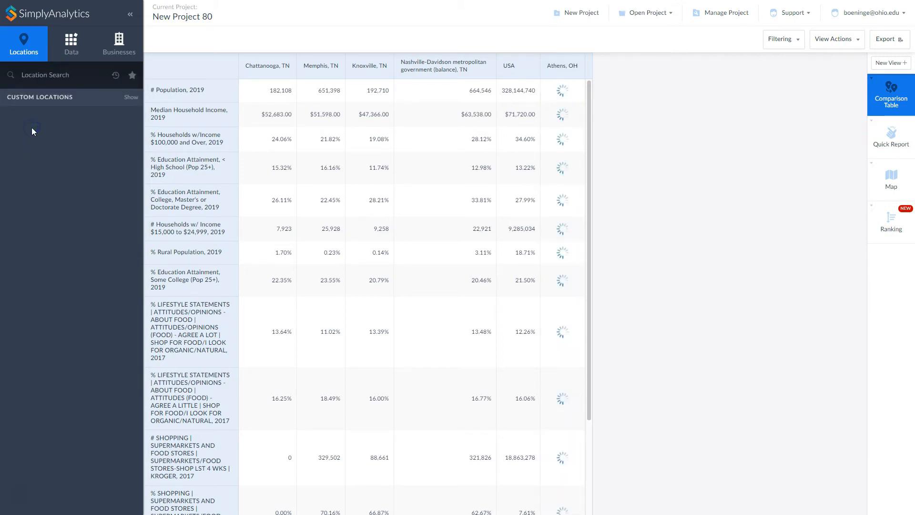
drag(572, 65, 264, 63)
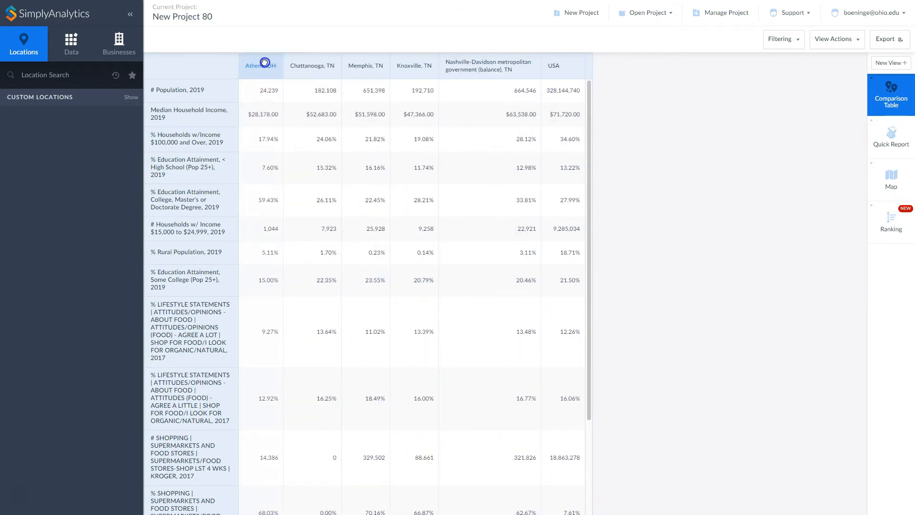
- Remove the USA column from the comparison table report
click(568, 69)
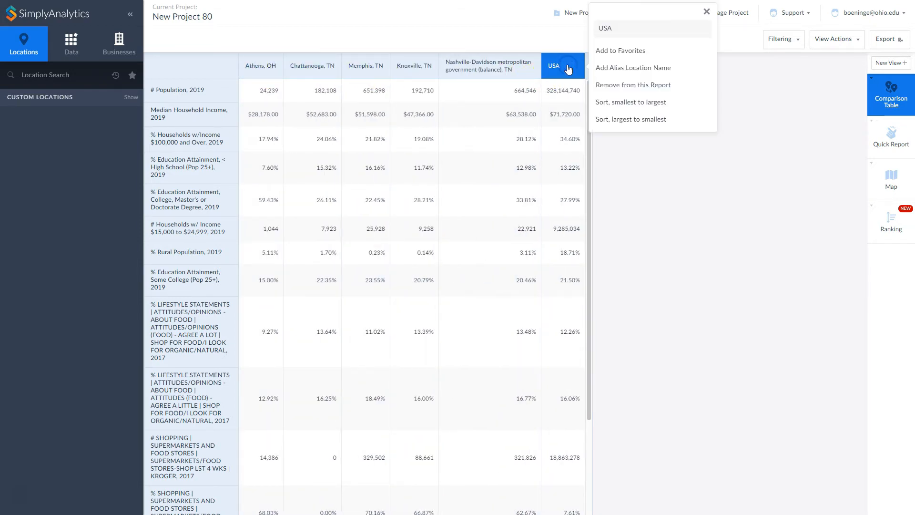
click(620, 88)
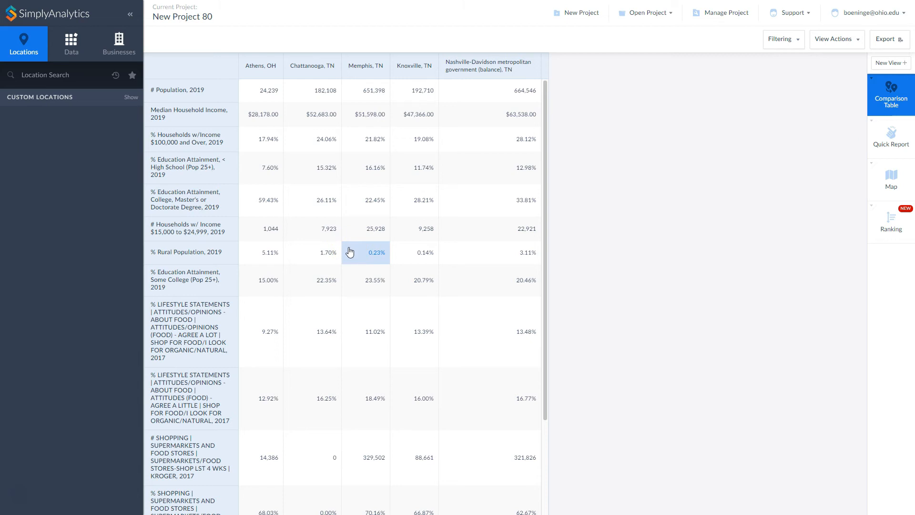
click(400, 242)
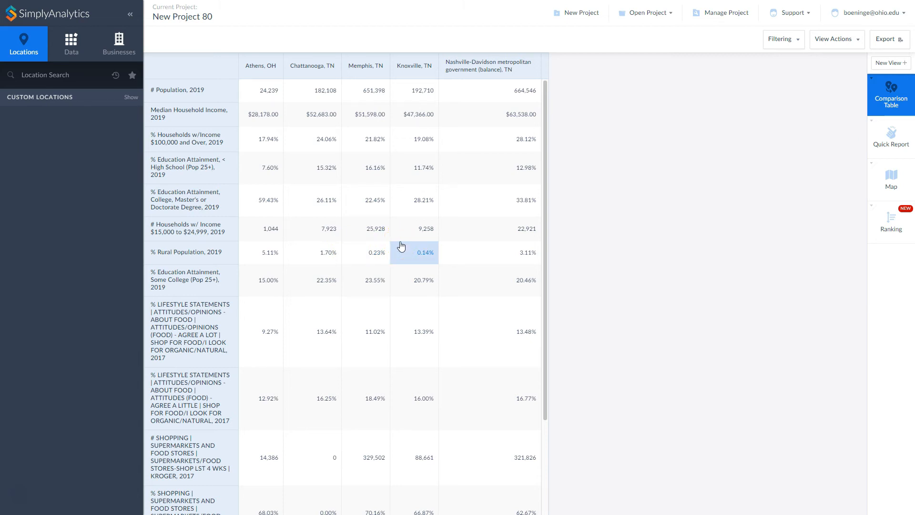